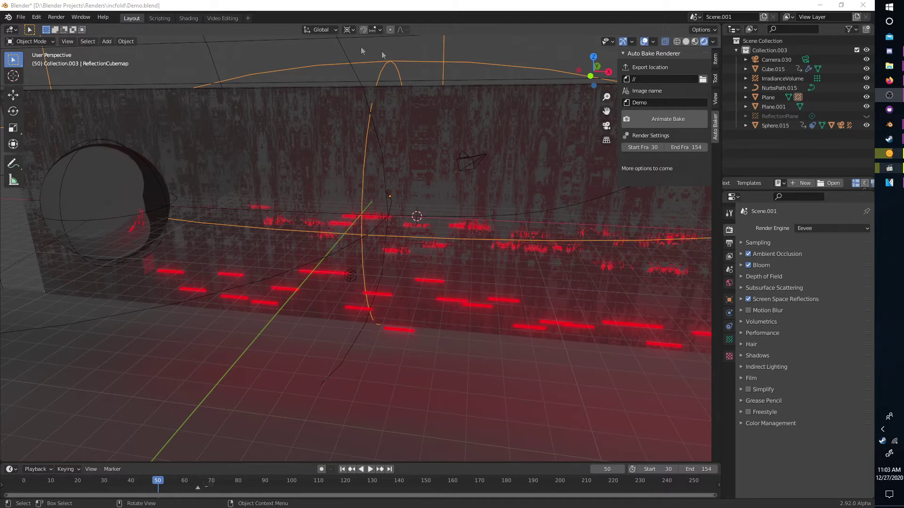
Delete both image strips, Demo#30.png and Demo230154.png, from the video sequencer.
click(220, 17)
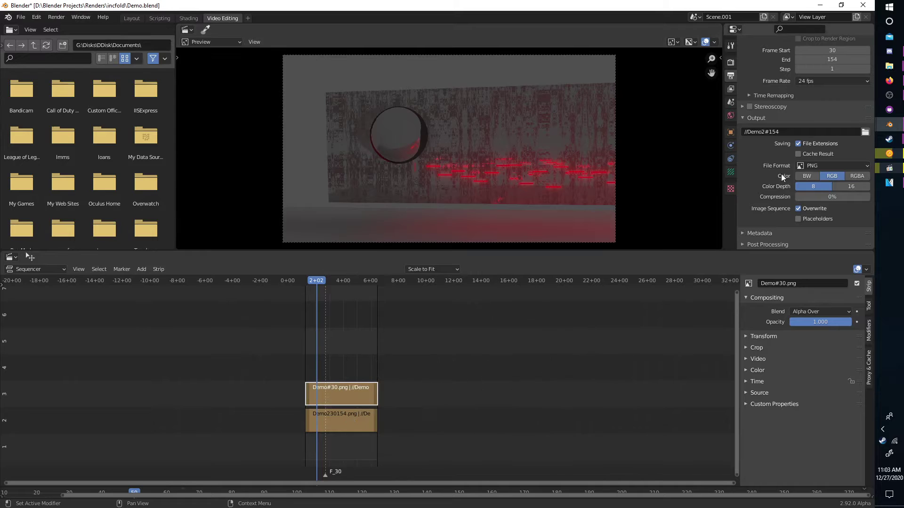
drag(371, 384, 331, 440)
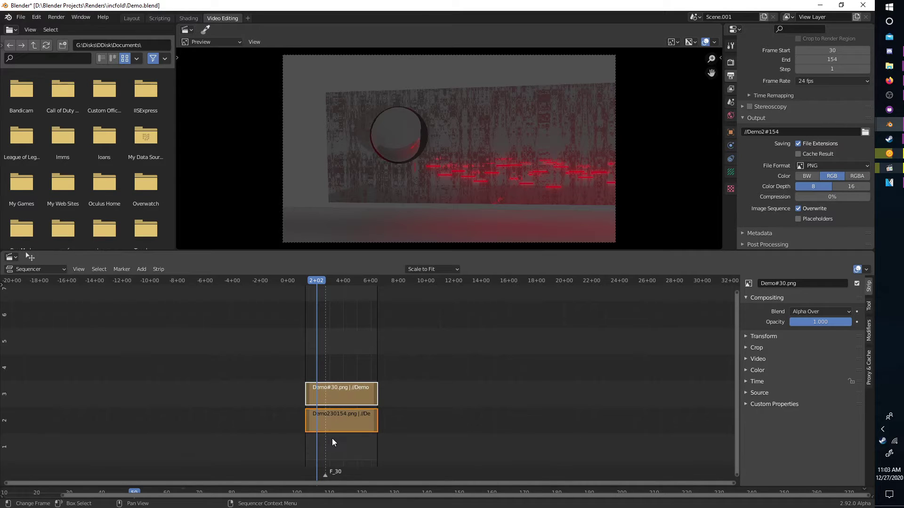
key(Delete)
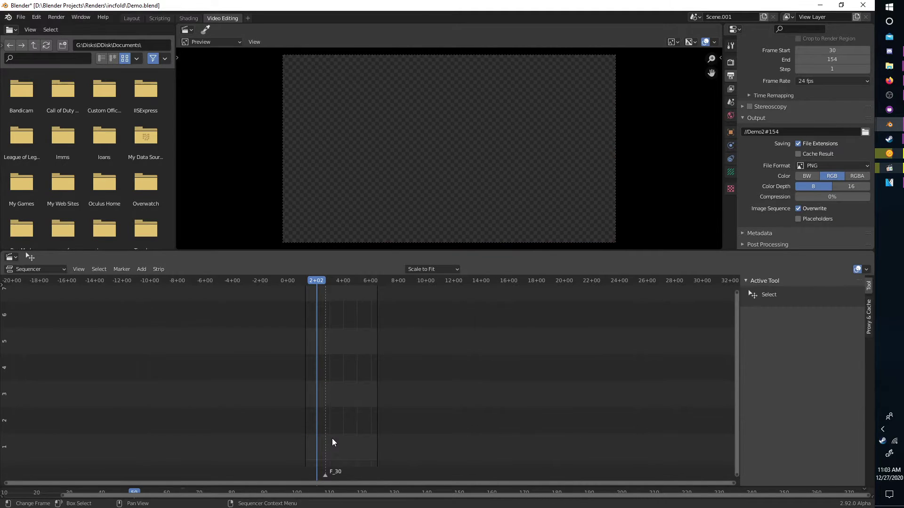
Return to the Layout workspace, show the system console and review its log of saved frames.
click(133, 19)
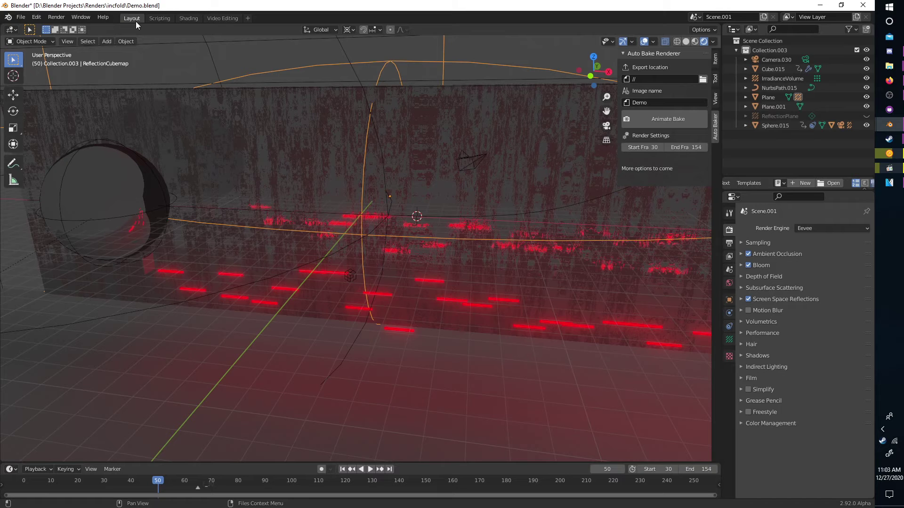
click(72, 18)
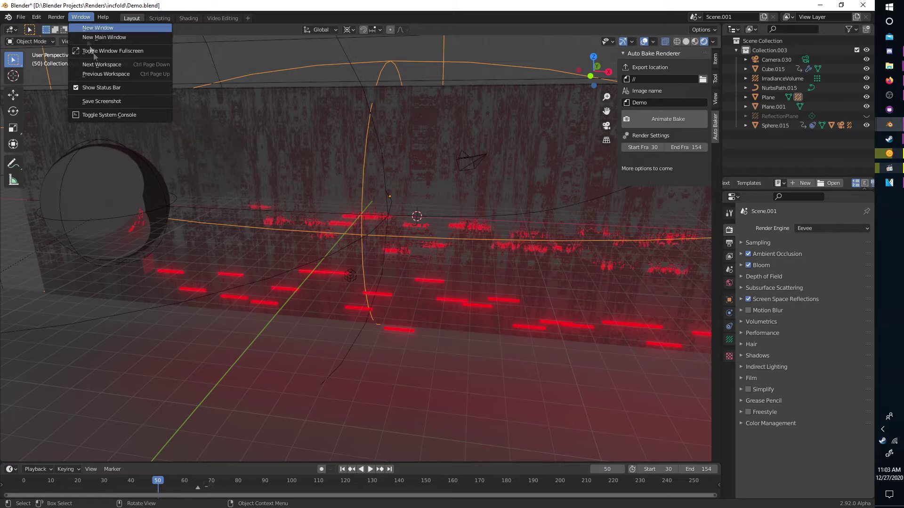
click(108, 115)
mouse_move(889, 124)
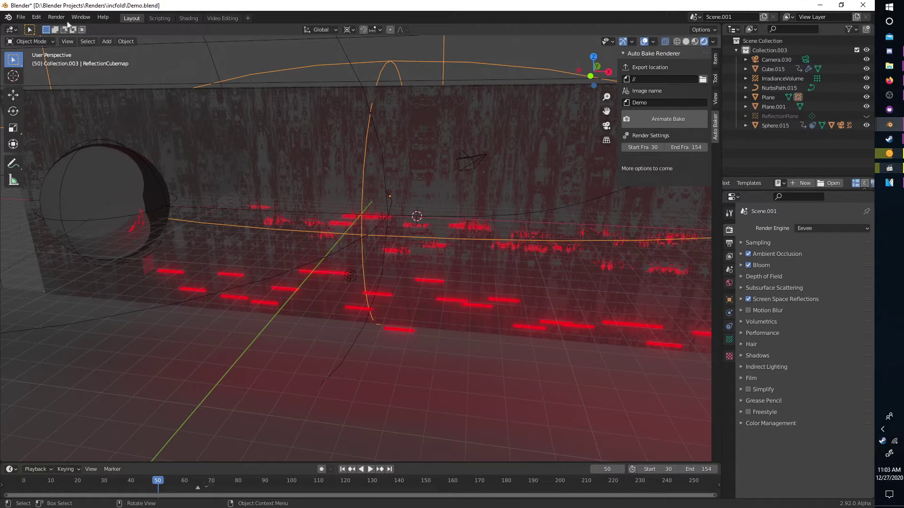
click(80, 17)
click(110, 115)
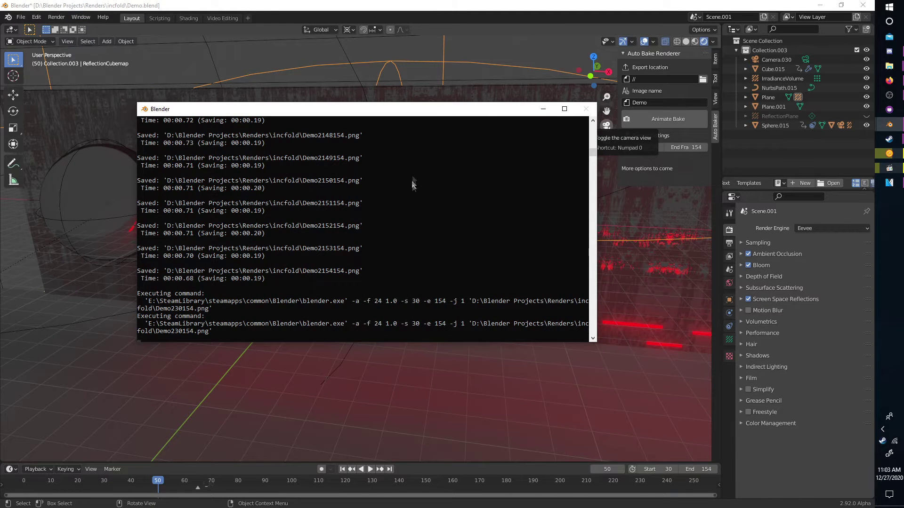
scroll(414, 185, up, 7)
scroll(234, 196, up, 10)
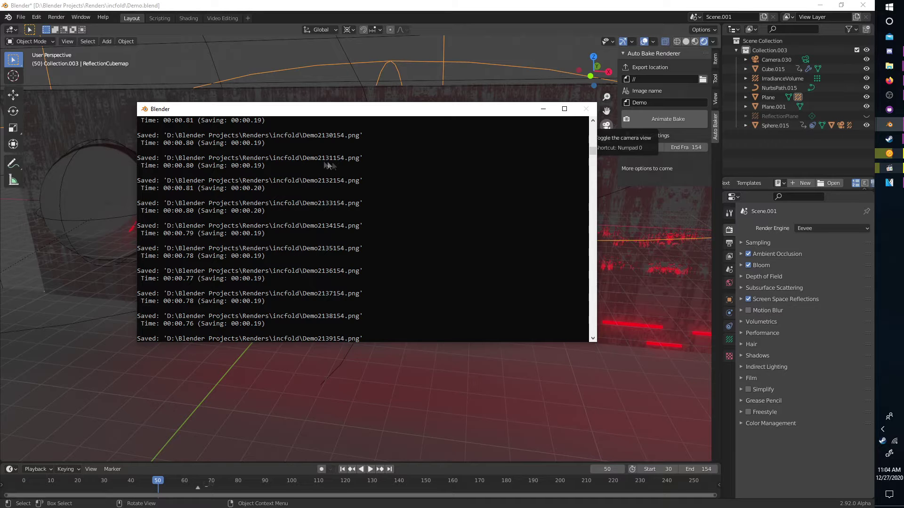
Browse the folder of the Auto Bake Renderer's export location and close it without choosing anything.
click(702, 80)
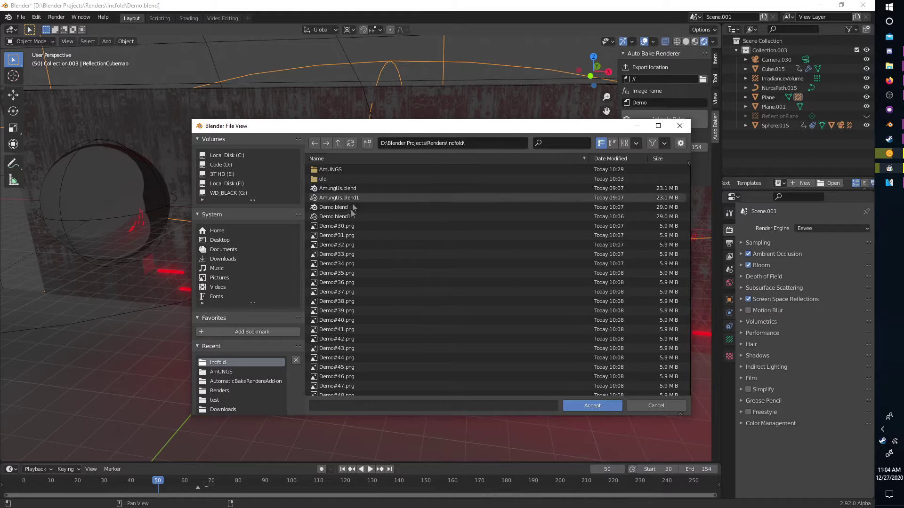
click(680, 126)
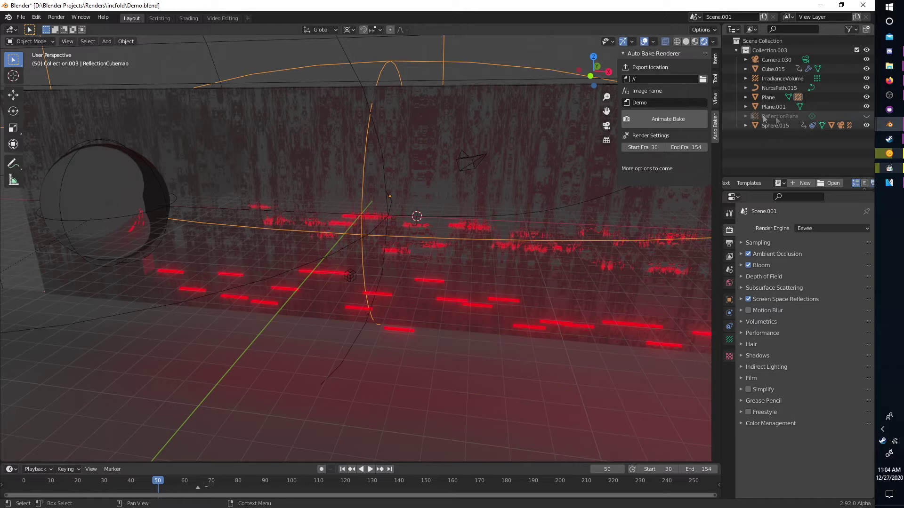
Bring back the system console, reposition its window and examine the log of saved frames again.
click(82, 18)
click(113, 115)
click(82, 17)
click(110, 115)
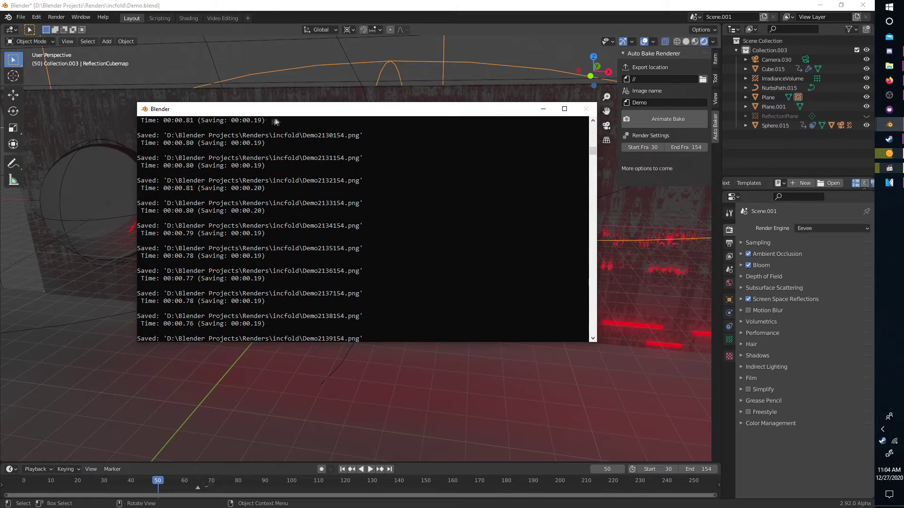
drag(297, 111, 351, 104)
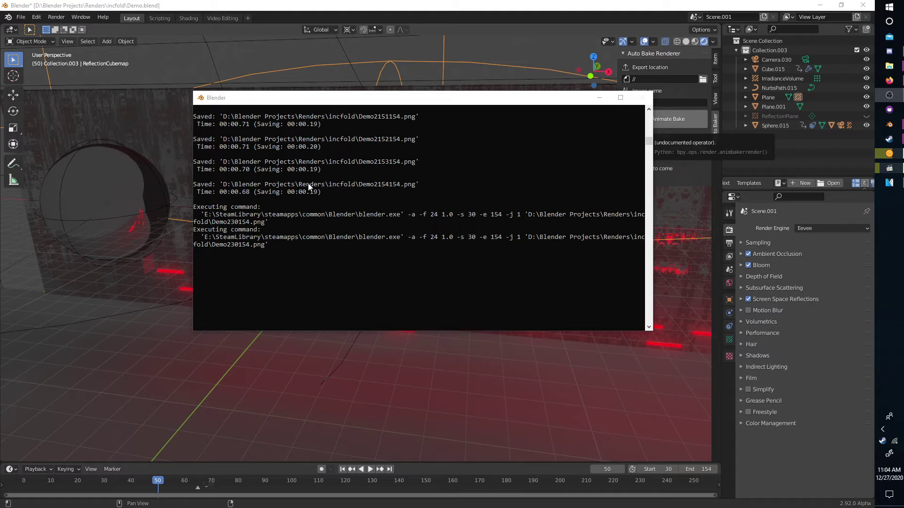
scroll(339, 181, up, 7)
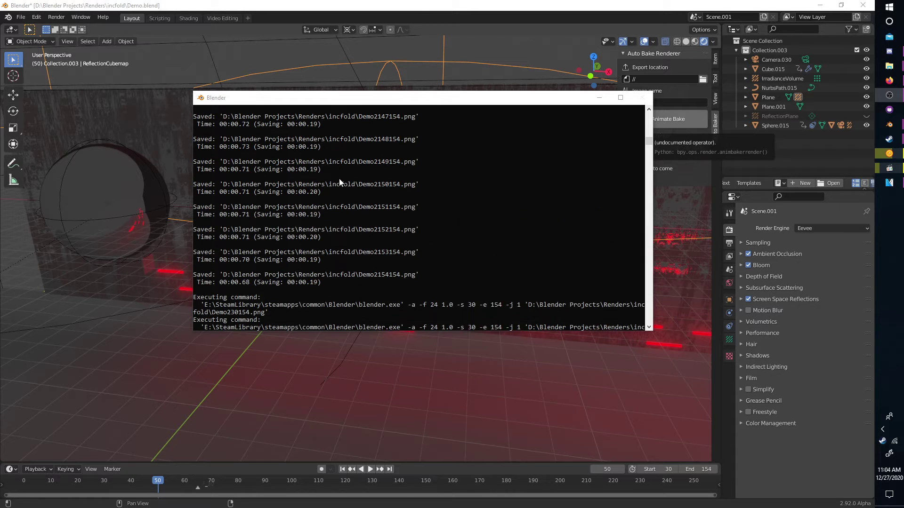
drag(352, 99, 411, 145)
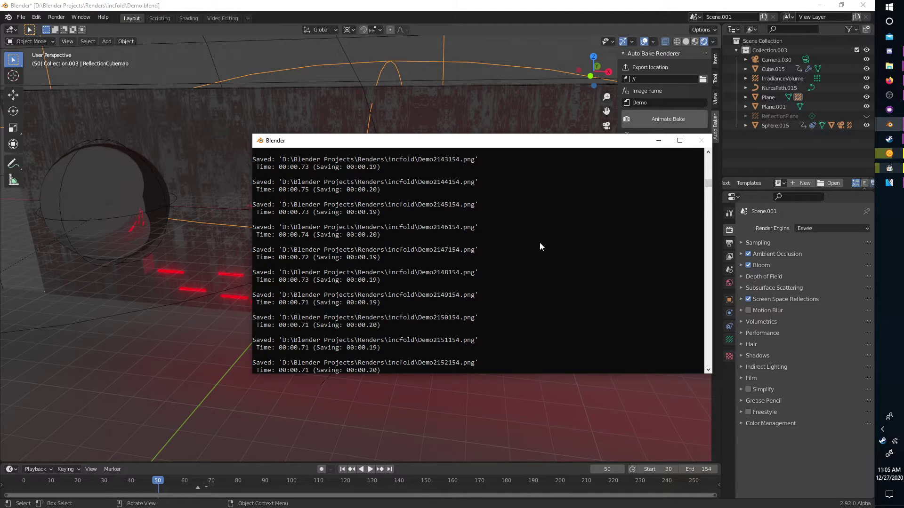
drag(495, 148, 485, 101)
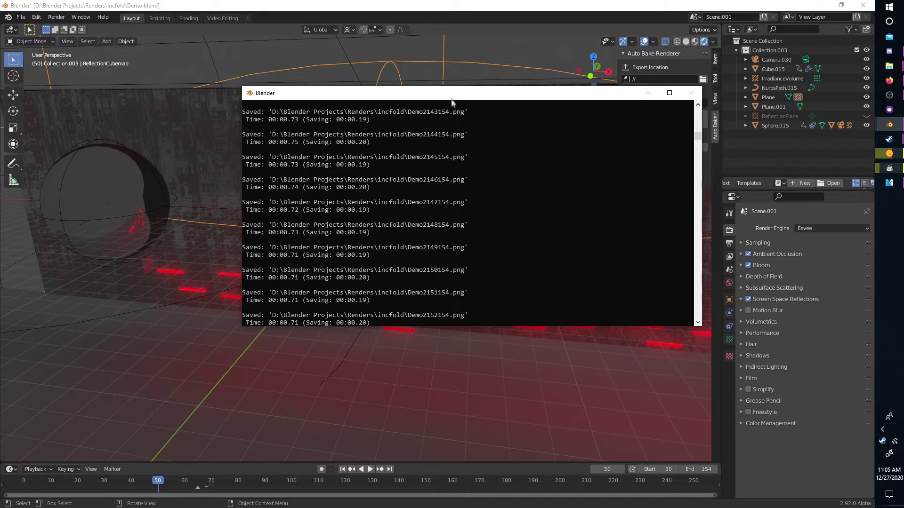
drag(451, 100, 444, 92)
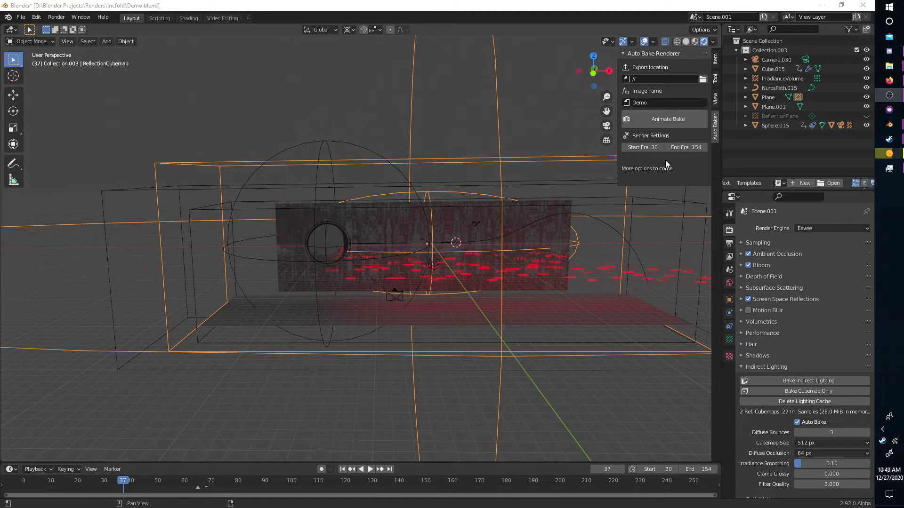
Play the animation with the sphere and wall in view, stopping it at frame 80.
click(693, 22)
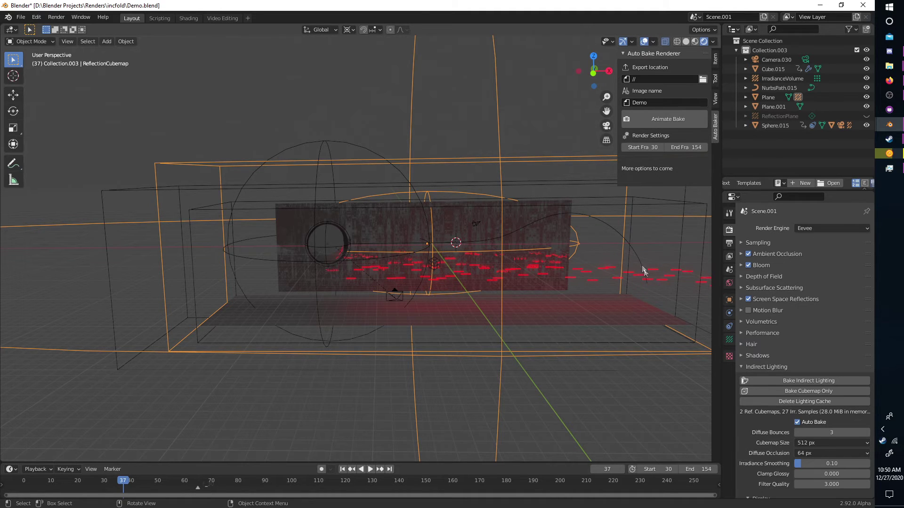
middle_drag(617, 292, 486, 277)
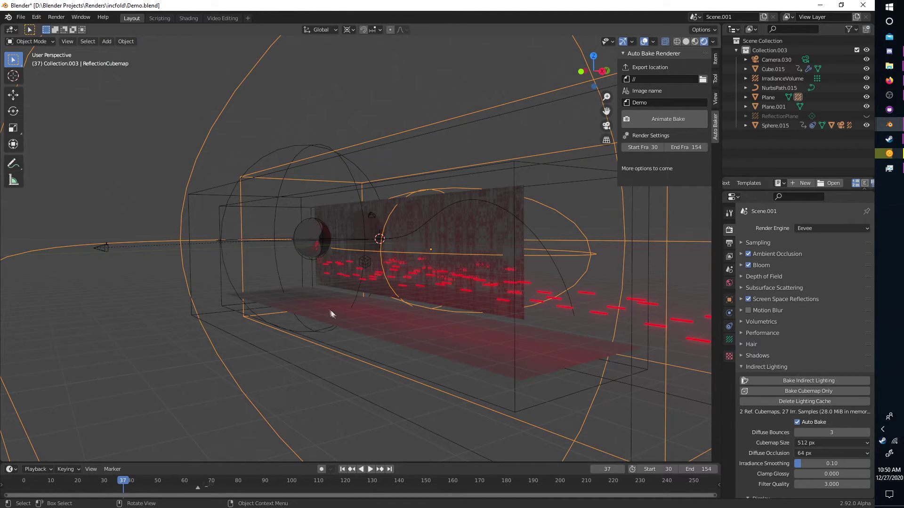
middle_drag(331, 313, 360, 323)
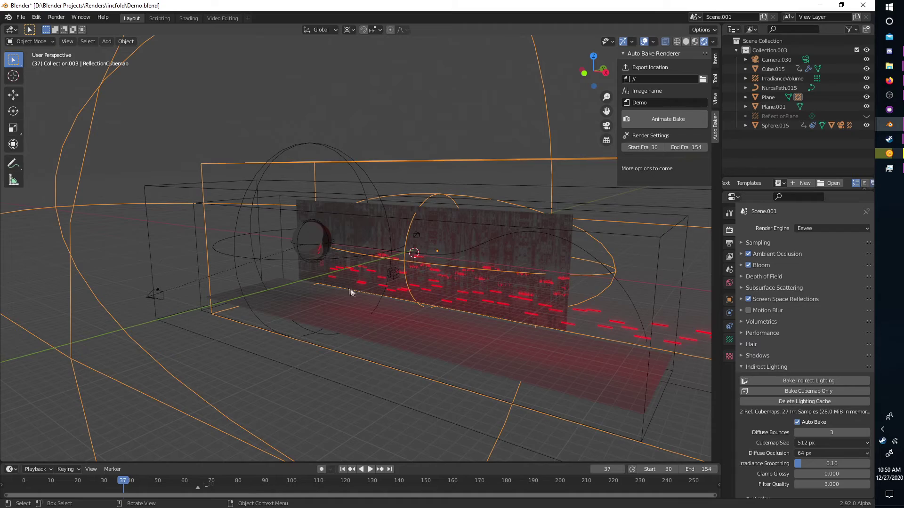
scroll(314, 266, up, 6)
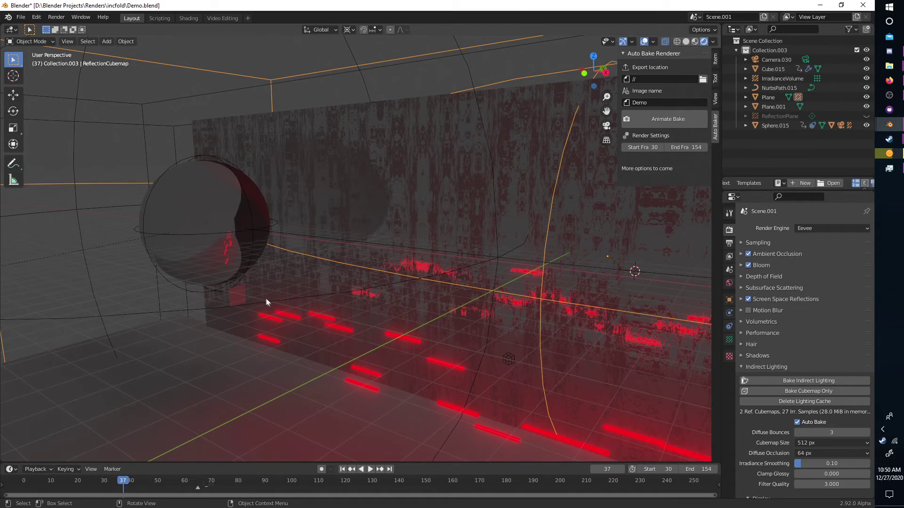
key(space)
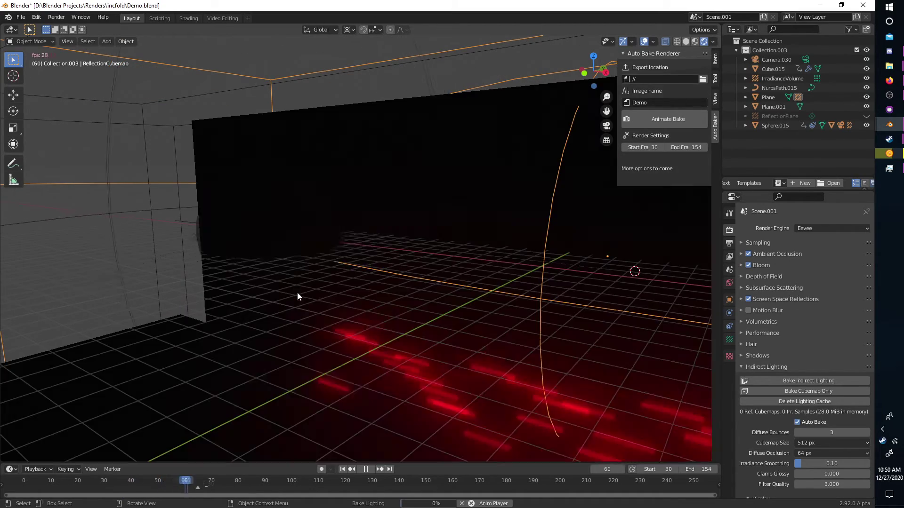
scroll(326, 289, down, 5)
key(space)
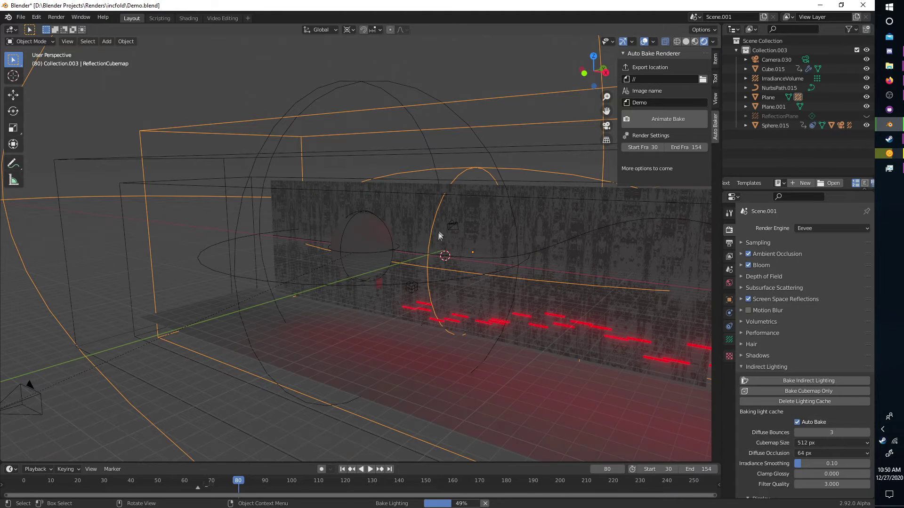
Delete the scene's lighting cache and inspect the sphere and wall without baked lighting.
click(221, 18)
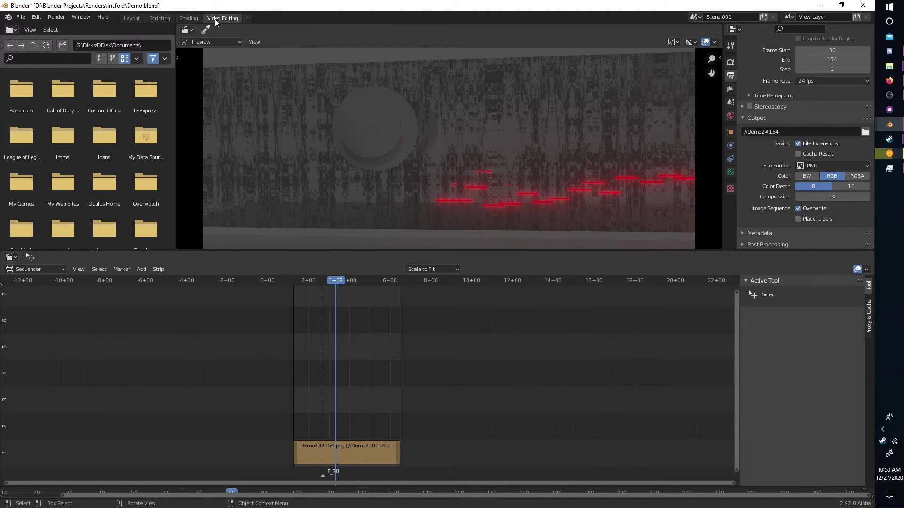
click(131, 18)
scroll(432, 300, up, 4)
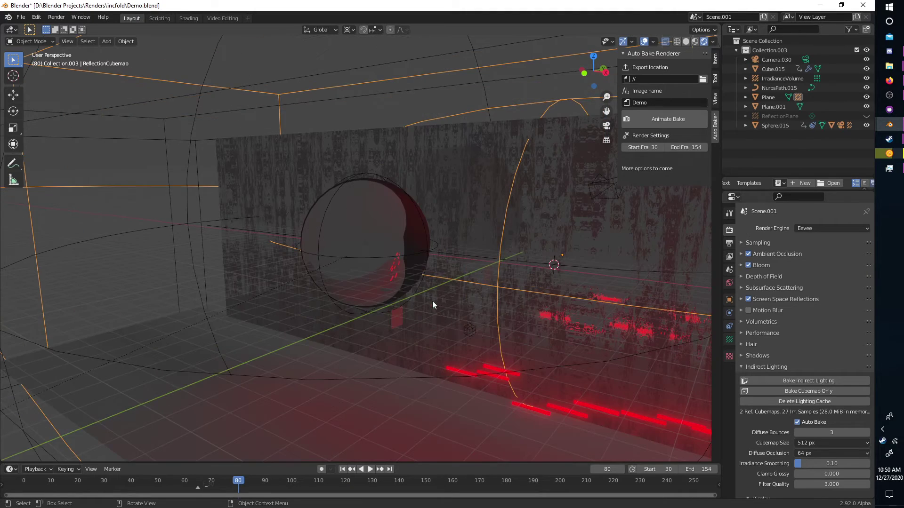
shift+middle_drag(464, 332, 444, 307)
click(774, 403)
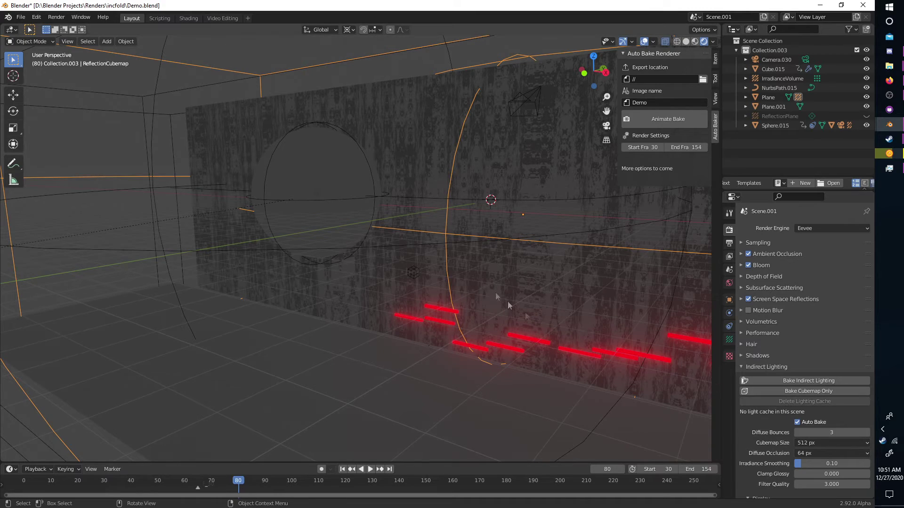
middle_drag(379, 236, 450, 263)
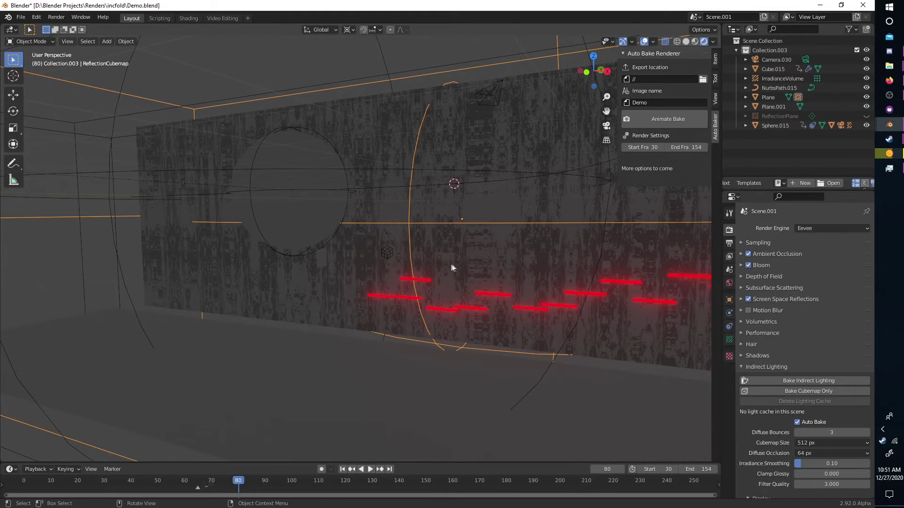
Bake the indirect lighting for the current frame and inspect the lit sphere and wall.
click(775, 380)
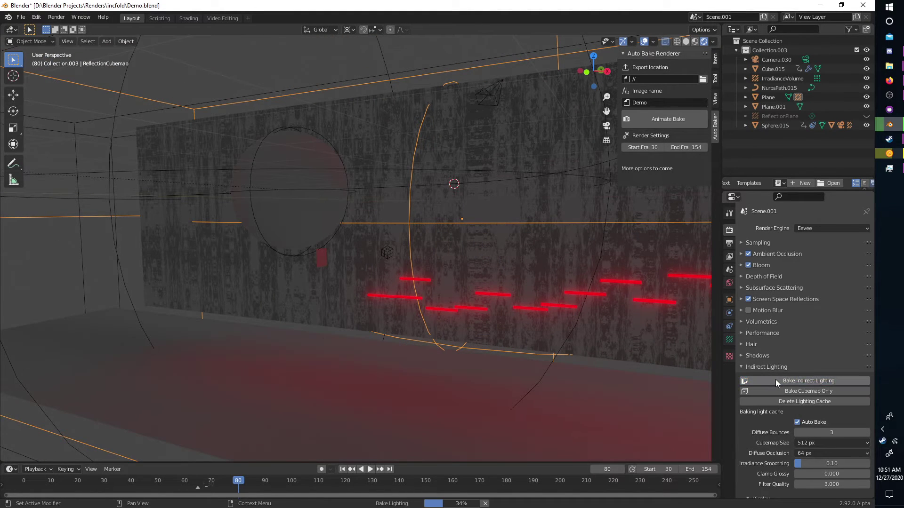
middle_drag(427, 267, 412, 284)
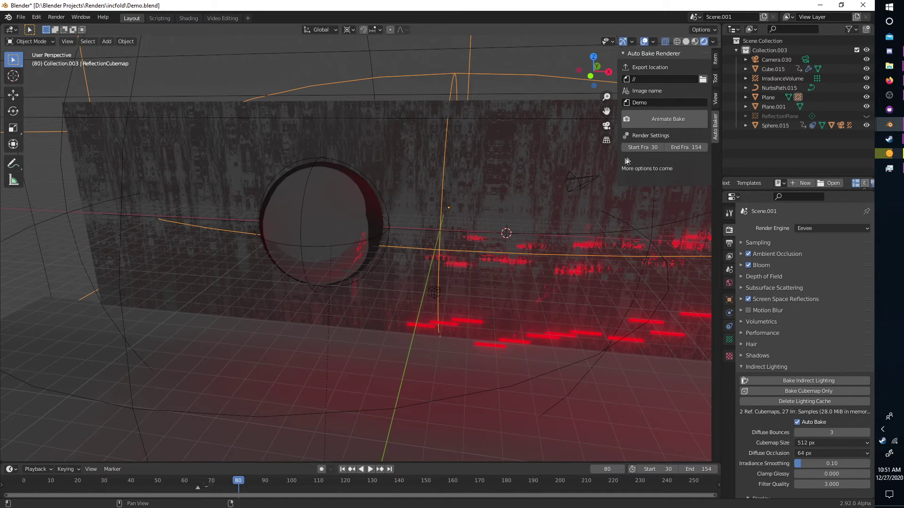
middle_drag(637, 272, 599, 259)
scroll(775, 334, down, 5)
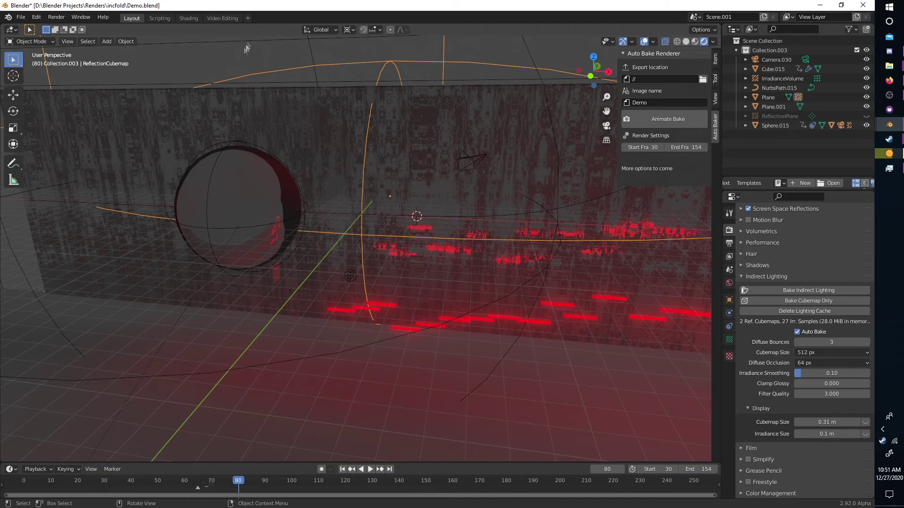
In the Video Editing workspace, move the playhead to frame 30 and delete the Demo230154.png strip.
click(221, 18)
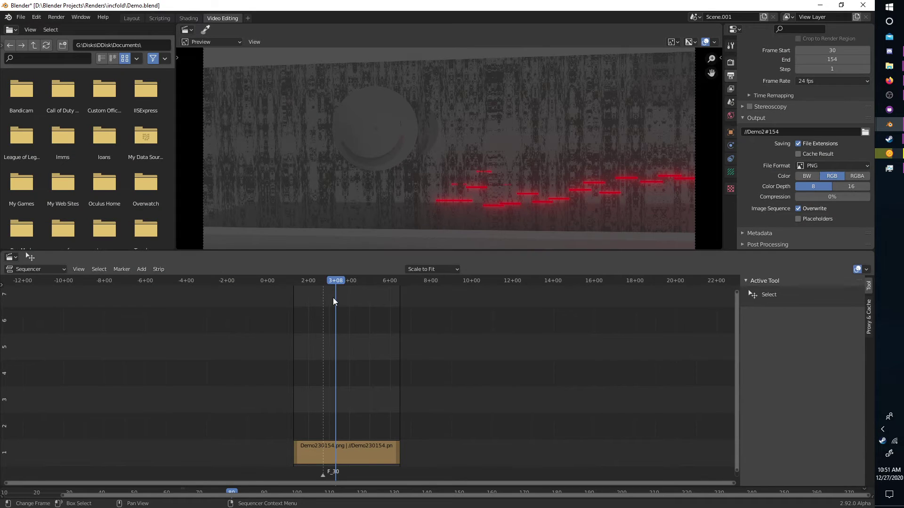
drag(335, 282, 293, 282)
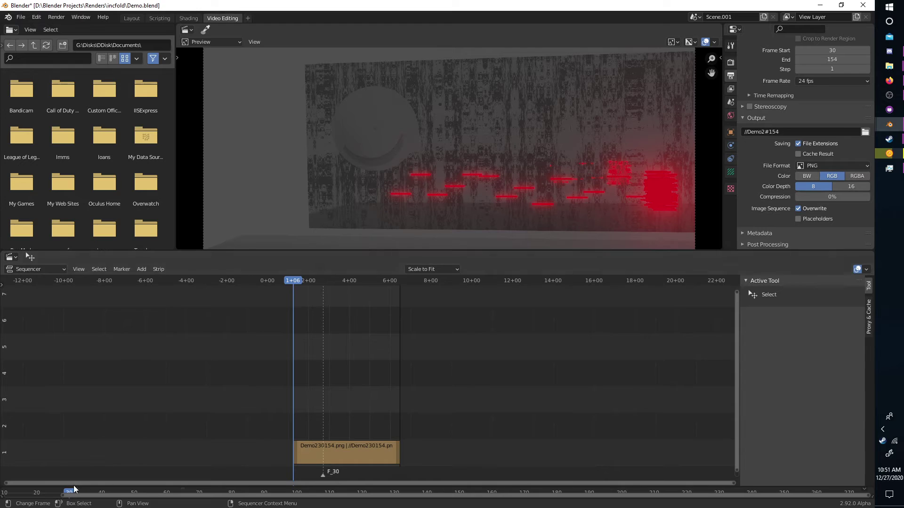
scroll(333, 402, down, 2)
middle_drag(333, 402, 320, 396)
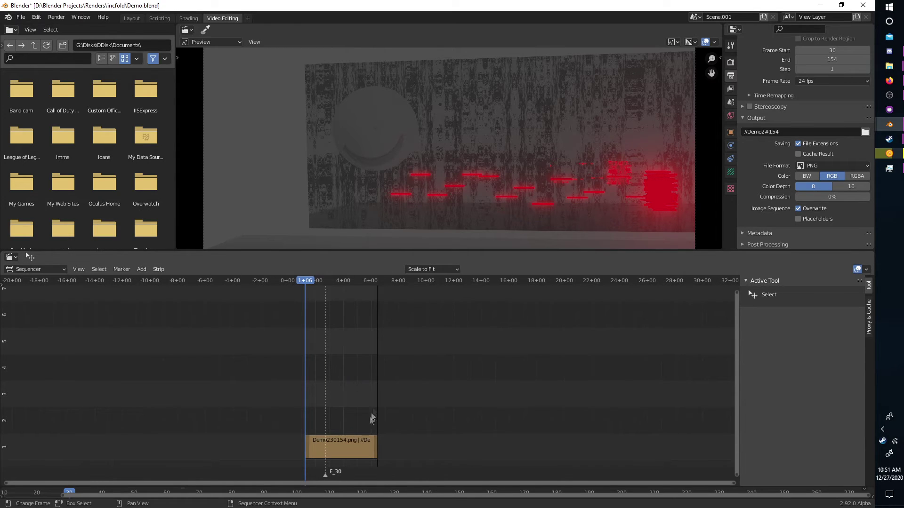
click(356, 441)
key(Delete)
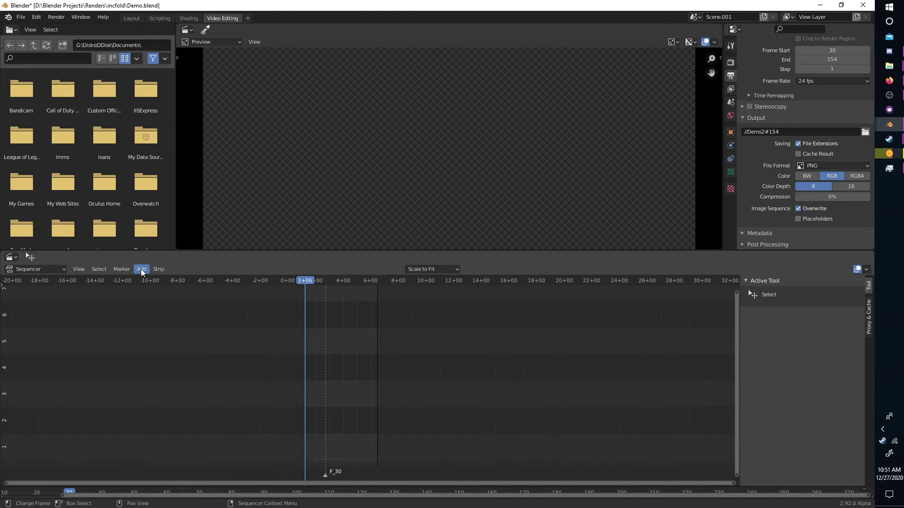
Add the image sequence Demo#30.png through Demo#154.png on channel 1 at frame 30 and play it through to frame 154.
click(153, 270)
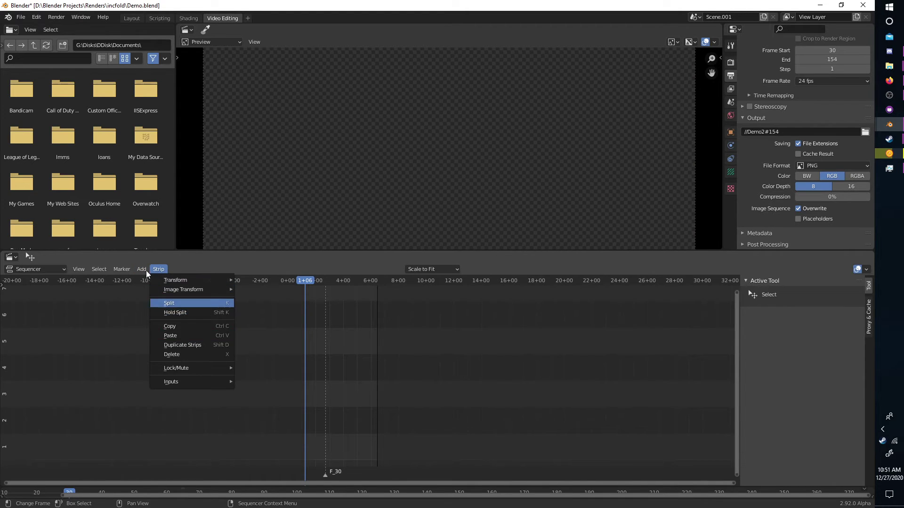
click(142, 270)
click(167, 331)
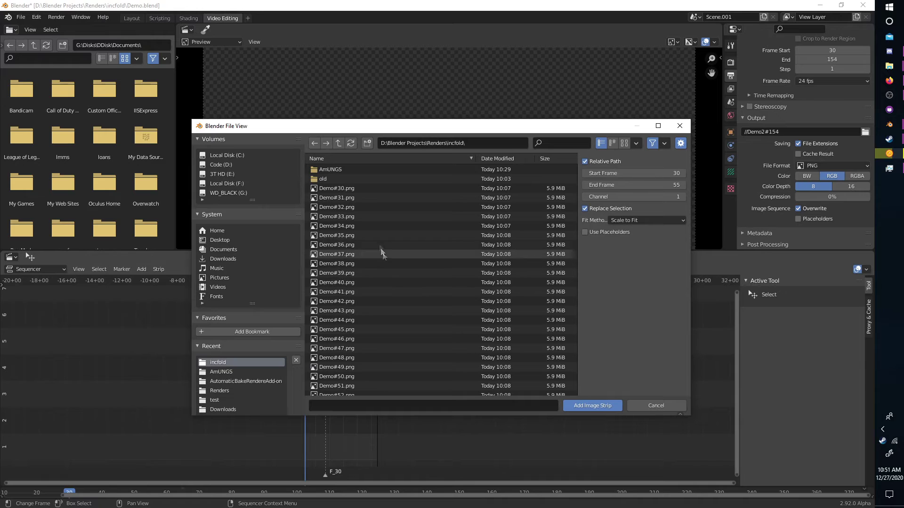
click(350, 189)
scroll(396, 268, down, 20)
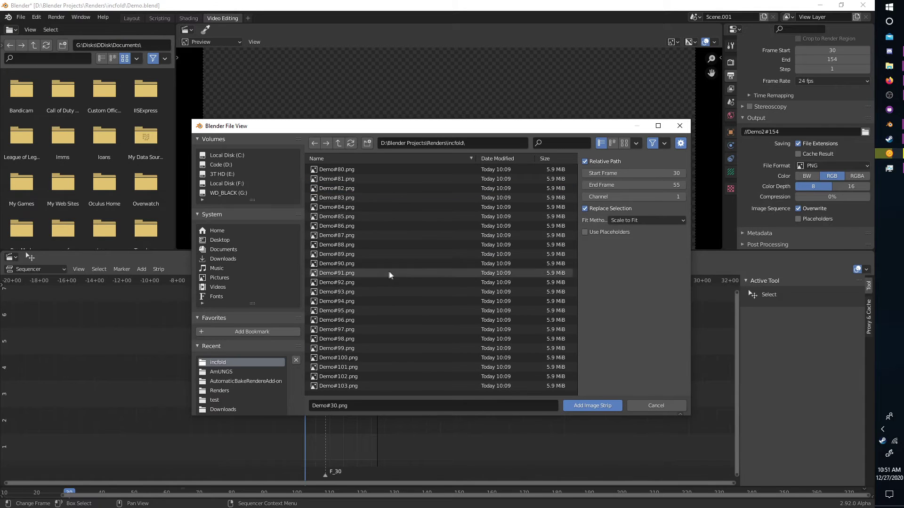
shift+click(359, 282)
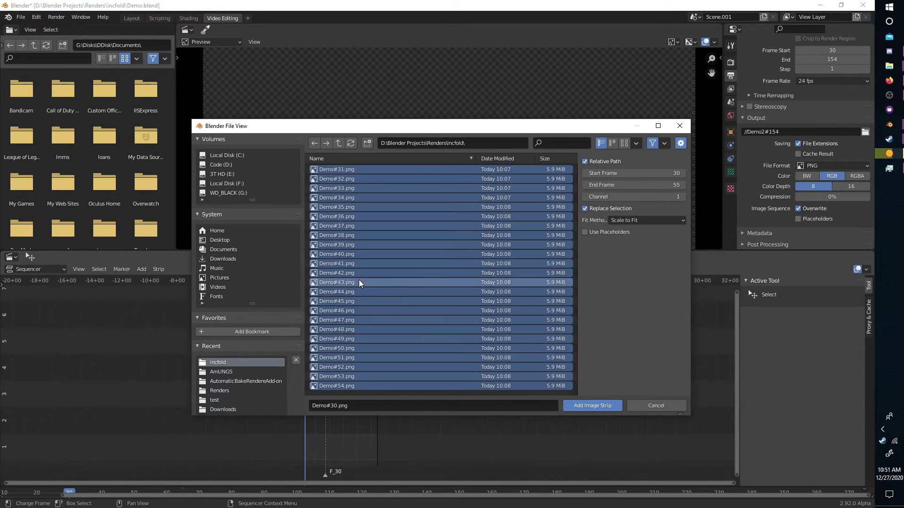
click(593, 406)
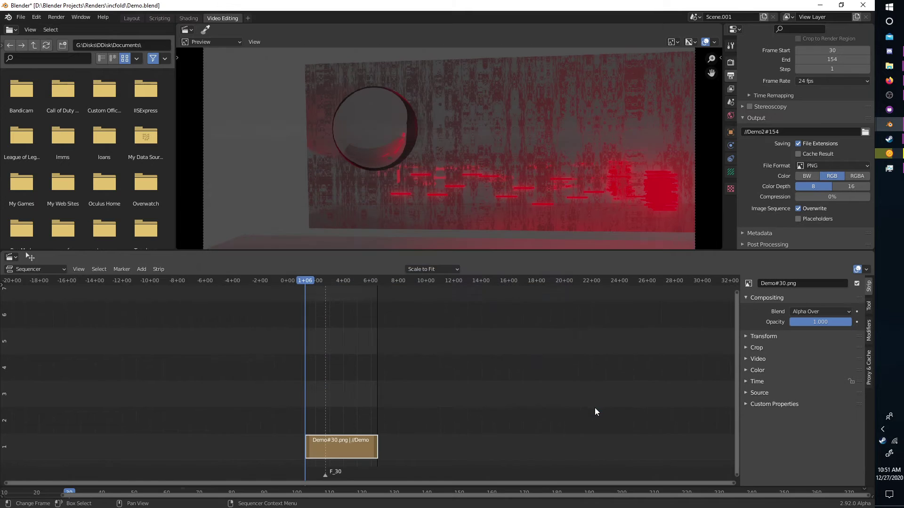
key(space)
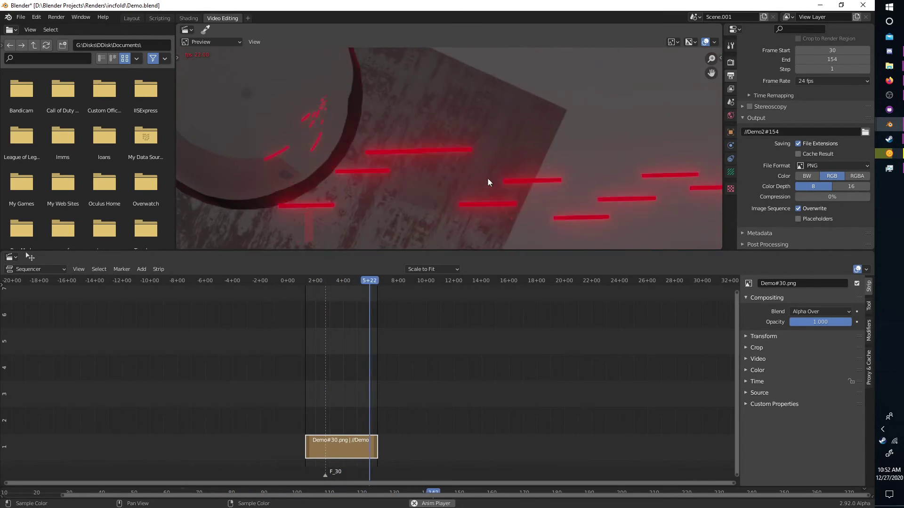
key(space)
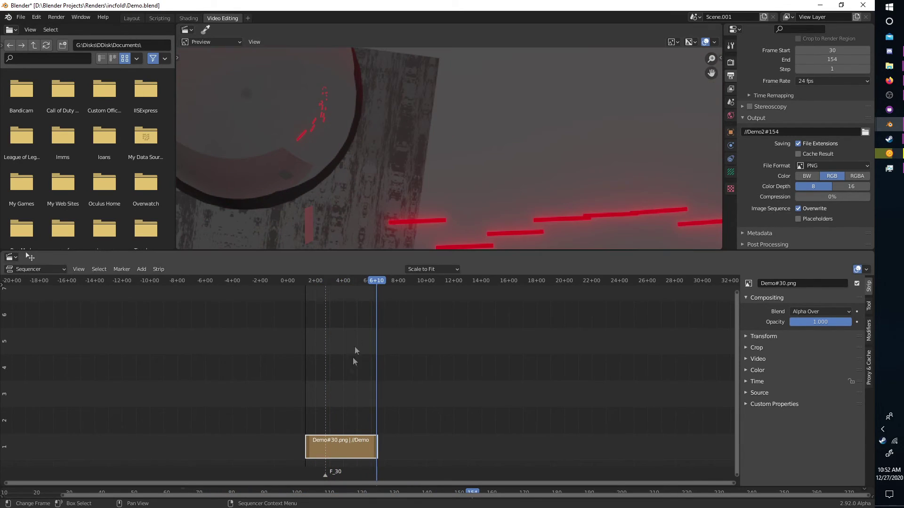
Add the image sequence Demo230154.png through Demo2154154.png and slide its strip to start at frame 30 on channel 2.
click(141, 270)
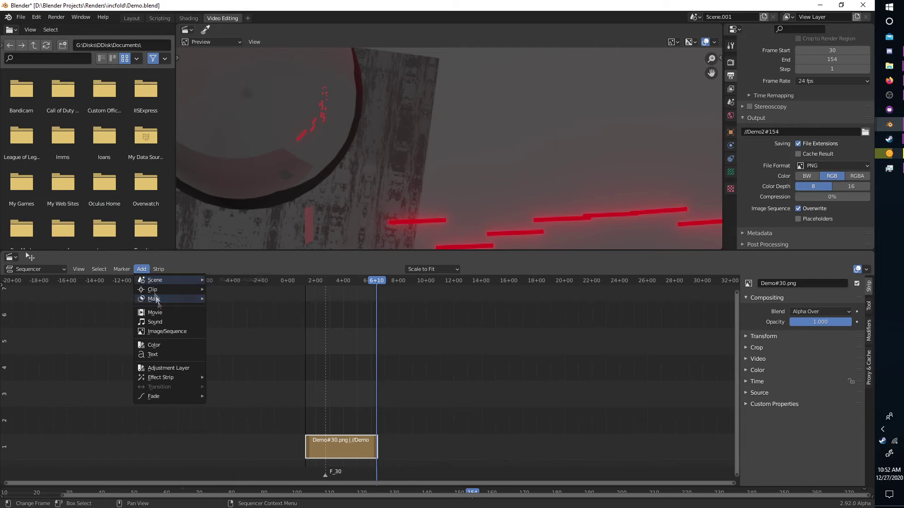
click(167, 333)
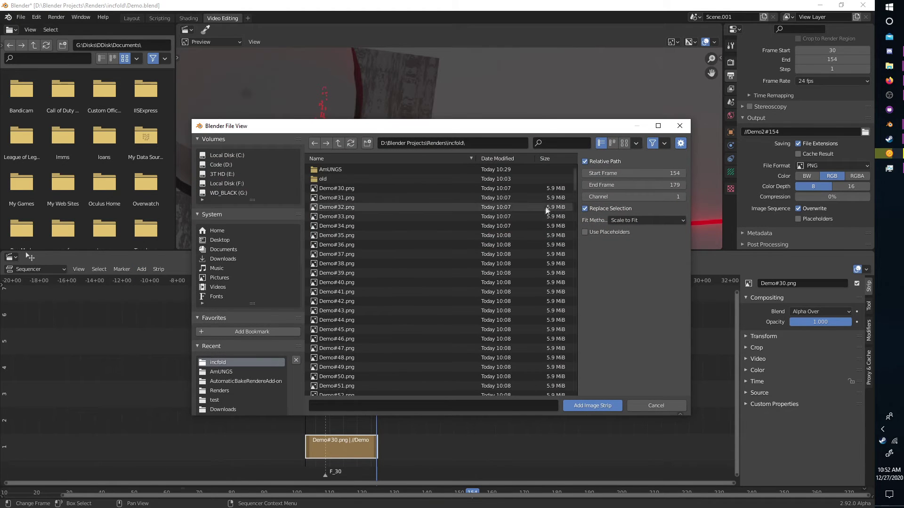
scroll(489, 251, down, 20)
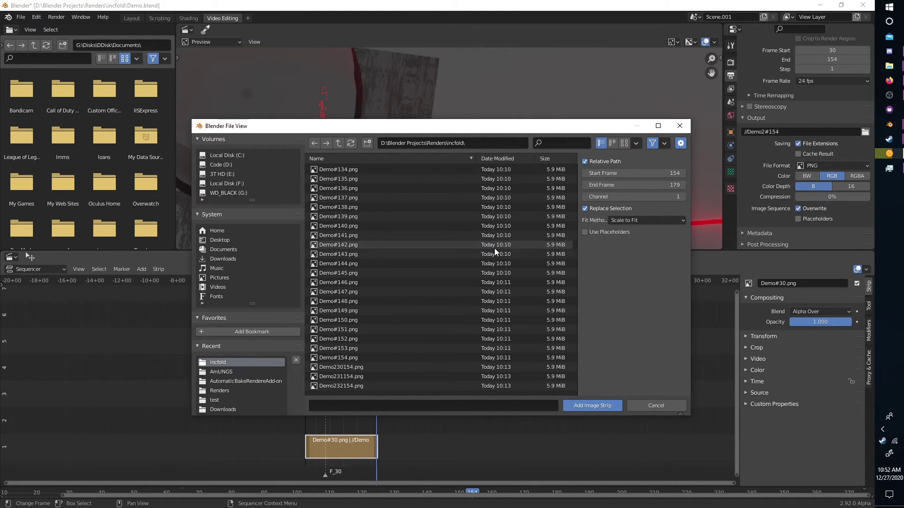
scroll(494, 247, down, 2)
click(352, 197)
scroll(419, 256, down, 4)
scroll(430, 266, down, 20)
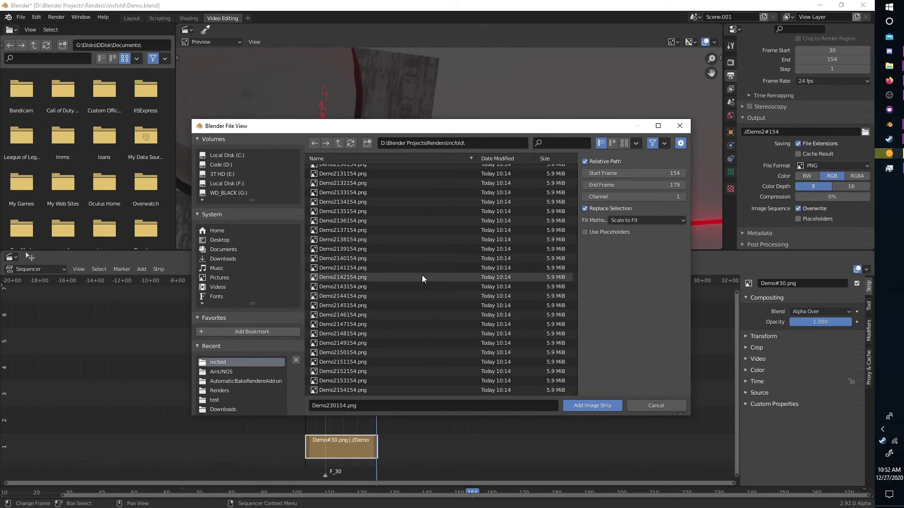
shift+click(347, 390)
click(574, 404)
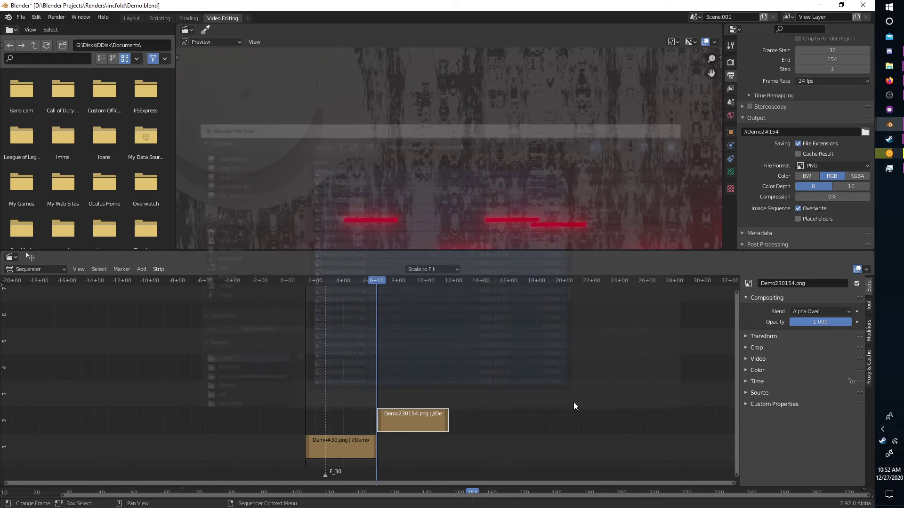
drag(400, 420, 329, 414)
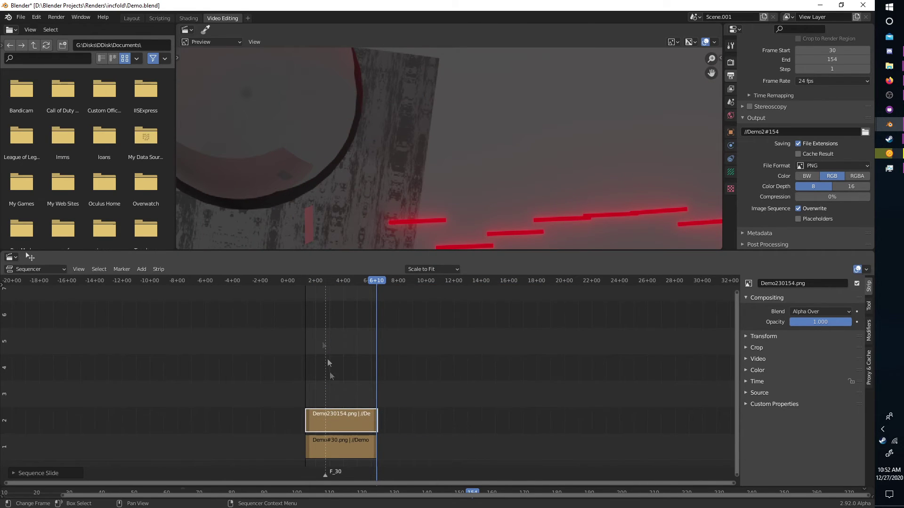
Play both sequences from frame 30 and move the Demo#30.png strip to channel 3, aligned directly above the Demo230154.png strip.
click(306, 281)
key(space)
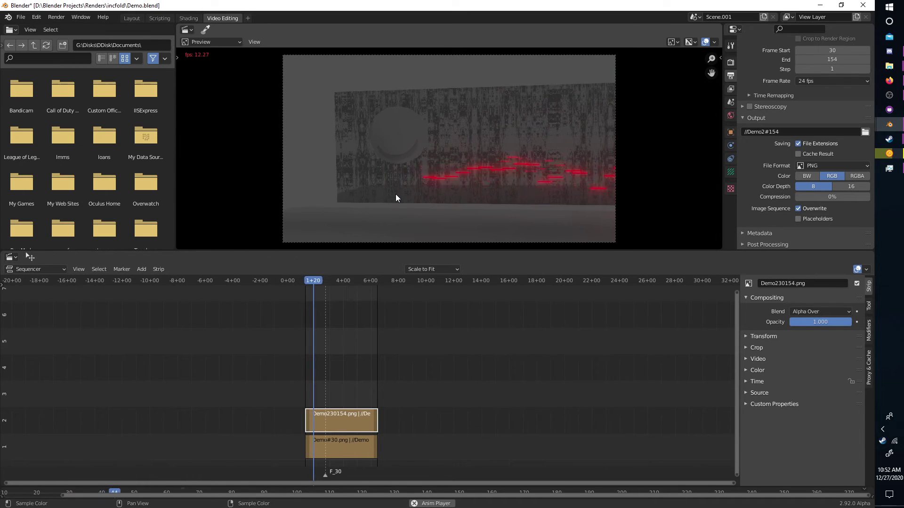
drag(352, 450, 491, 450)
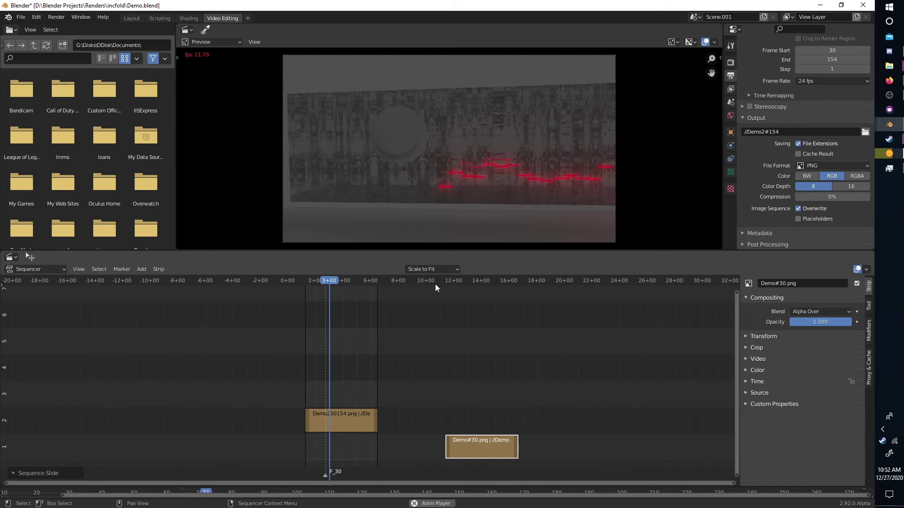
key(g)
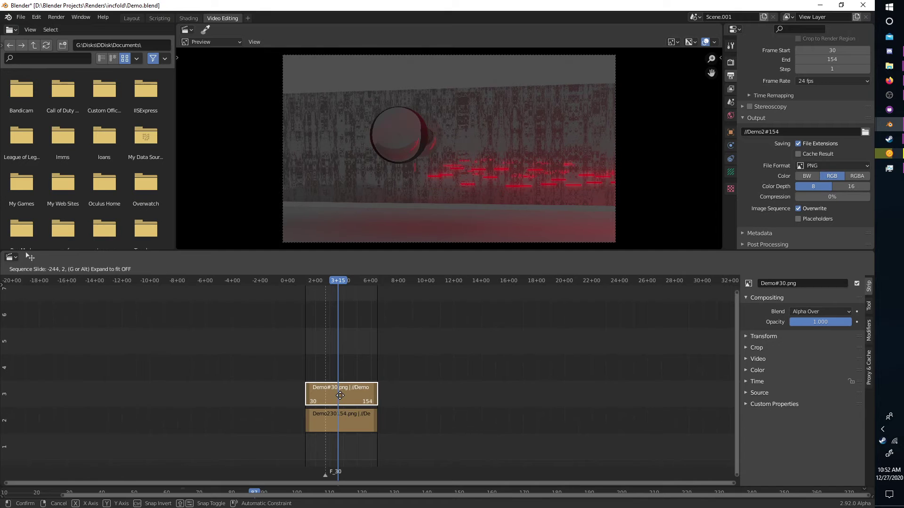
click(339, 395)
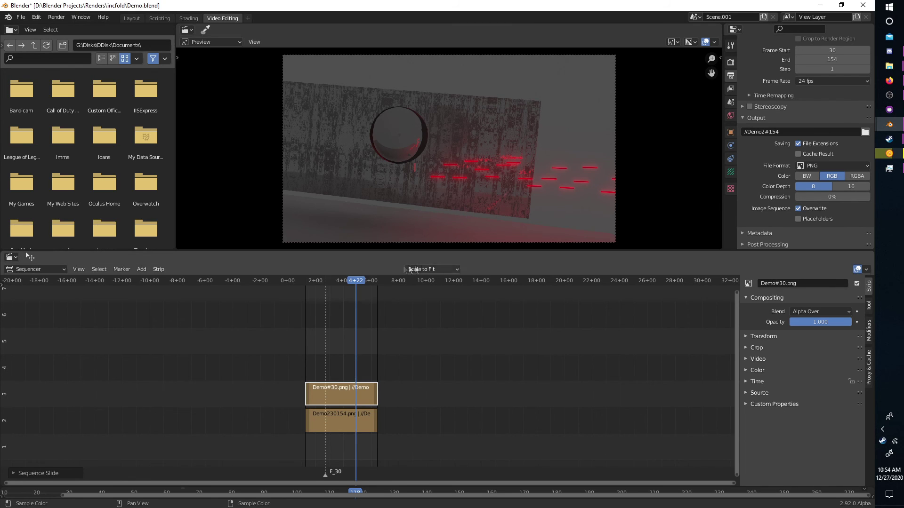
Move the playhead to frame 50, then return to the Layout workspace and collapse the Indirect Lighting render settings.
drag(355, 282, 317, 281)
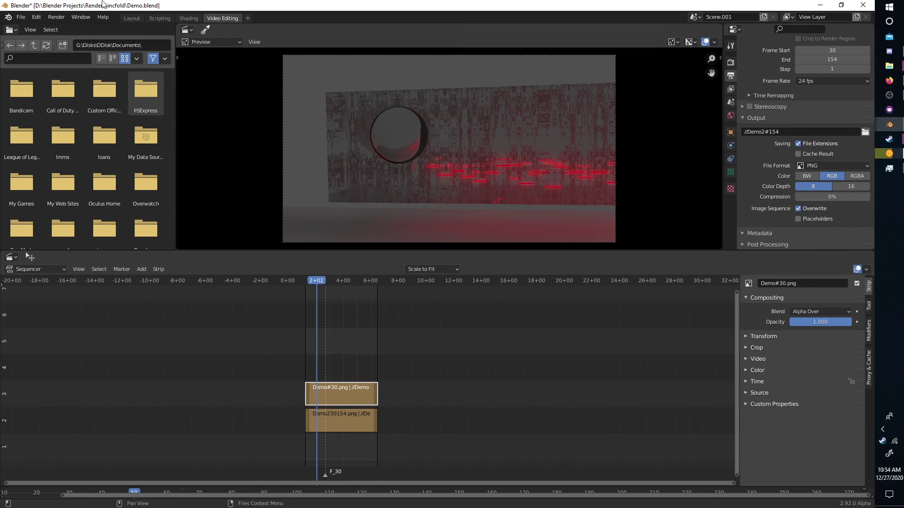
click(132, 19)
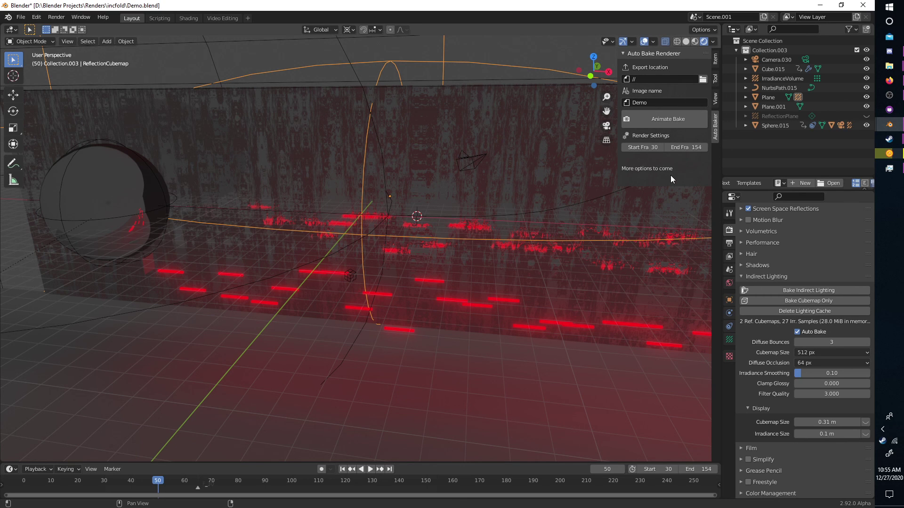
click(740, 276)
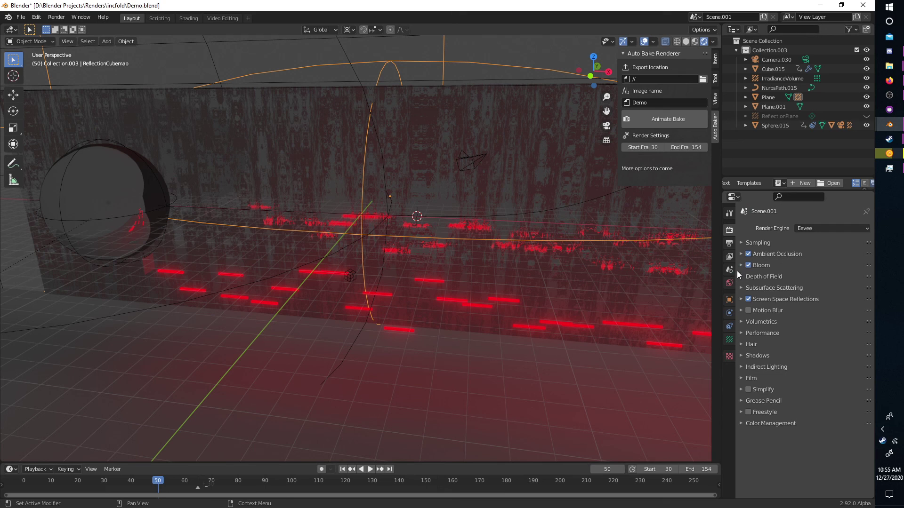